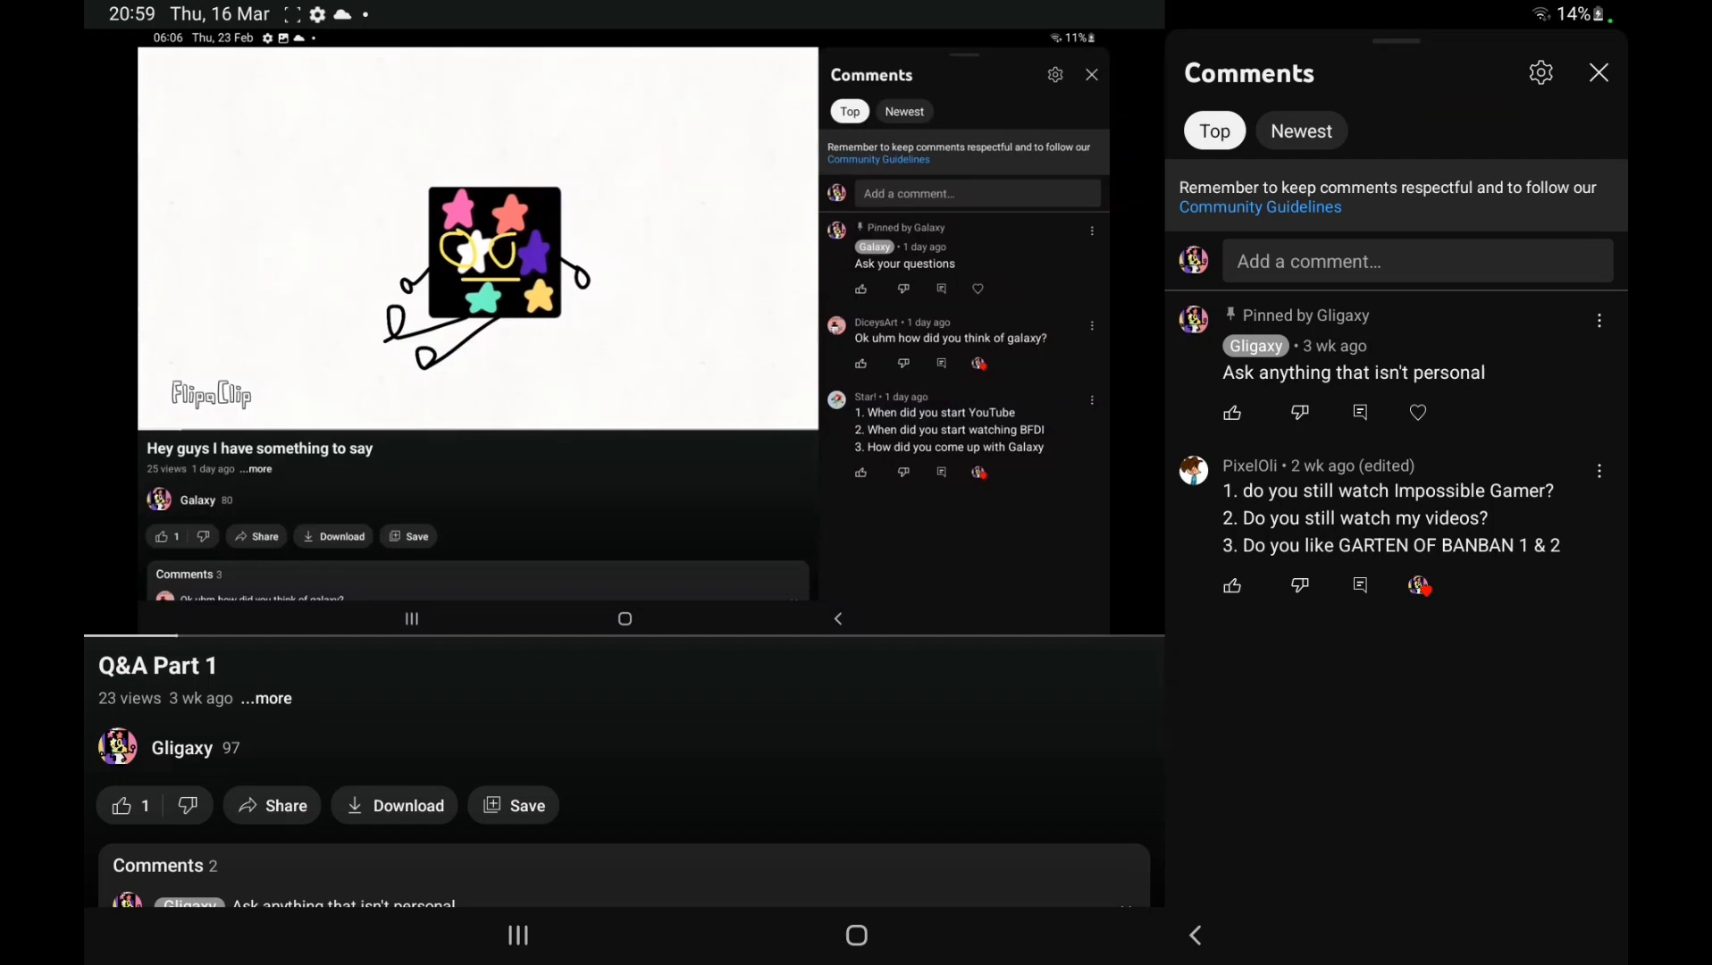
View the Q&A Part 1 description with 1 like, 23 views and 23 Feb 2023, then close it.
left_click(268, 682)
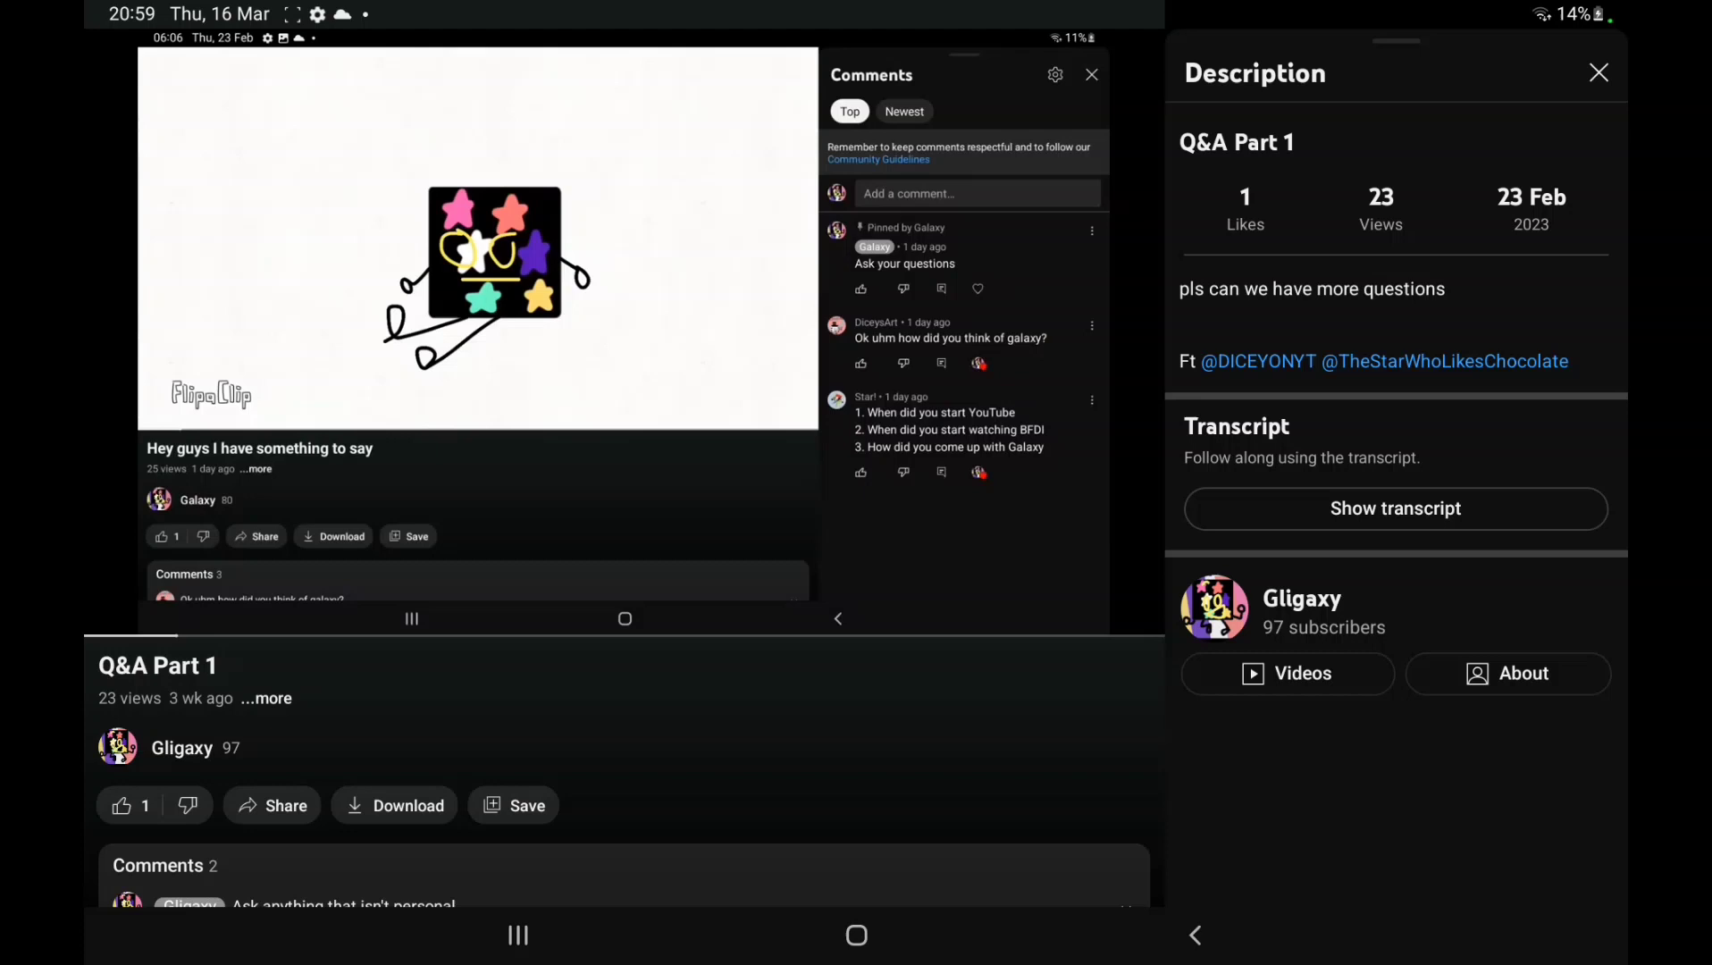
left_click(1599, 73)
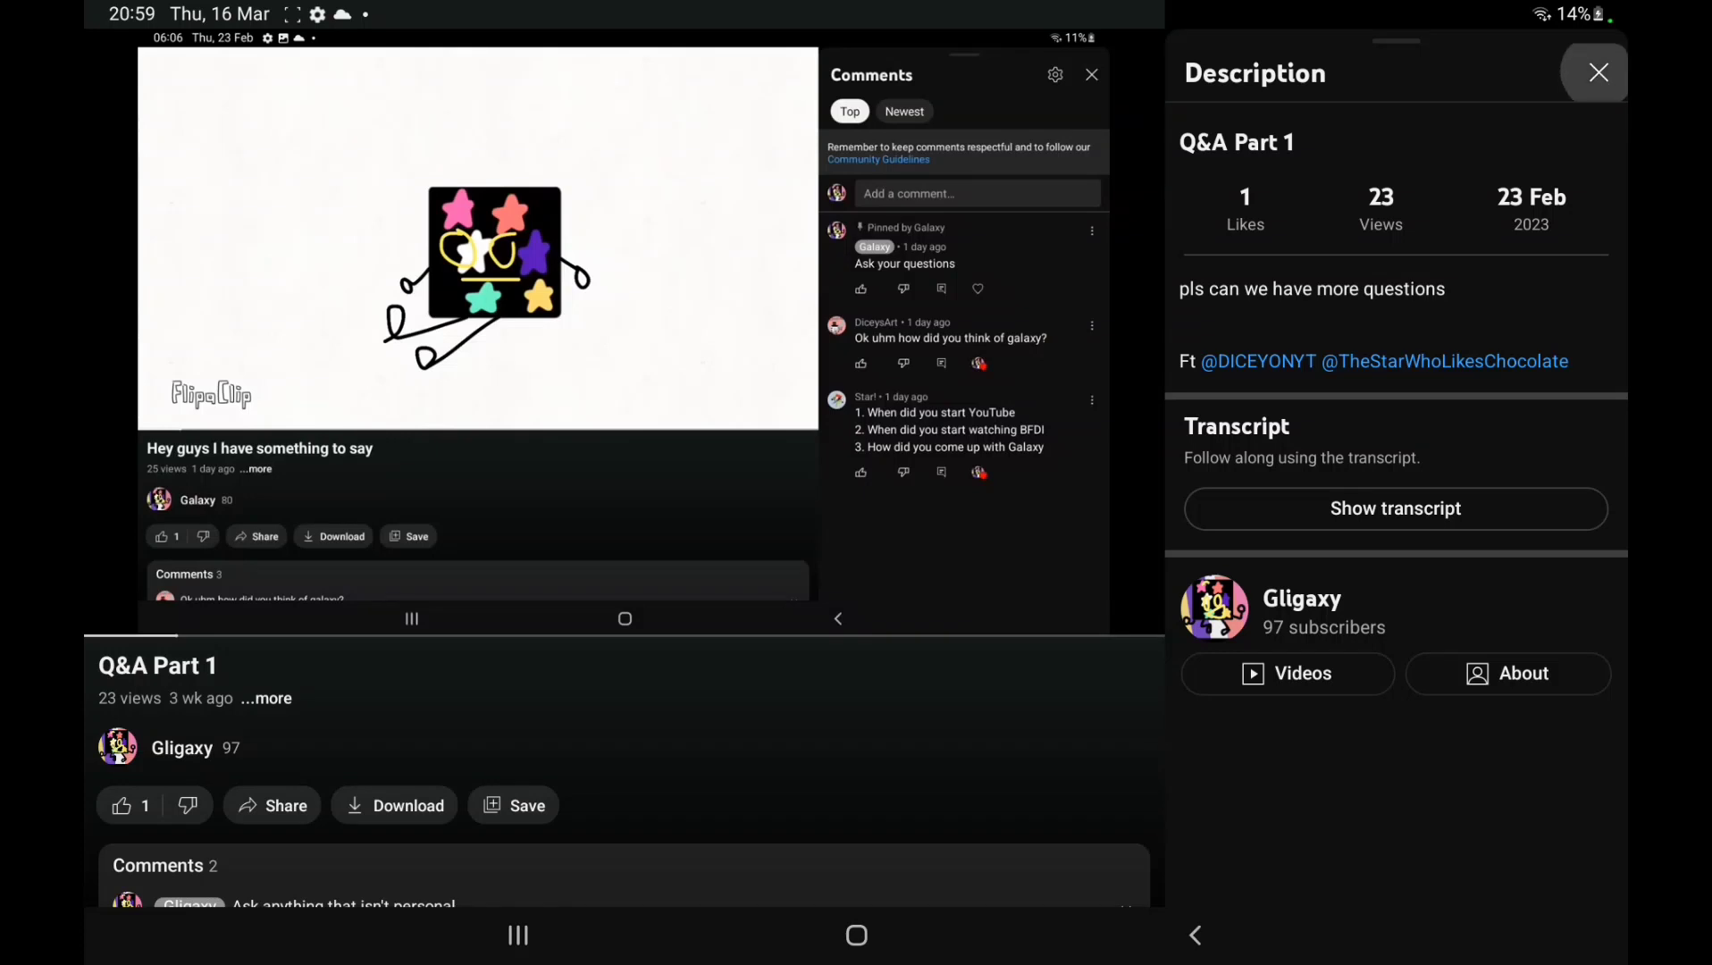